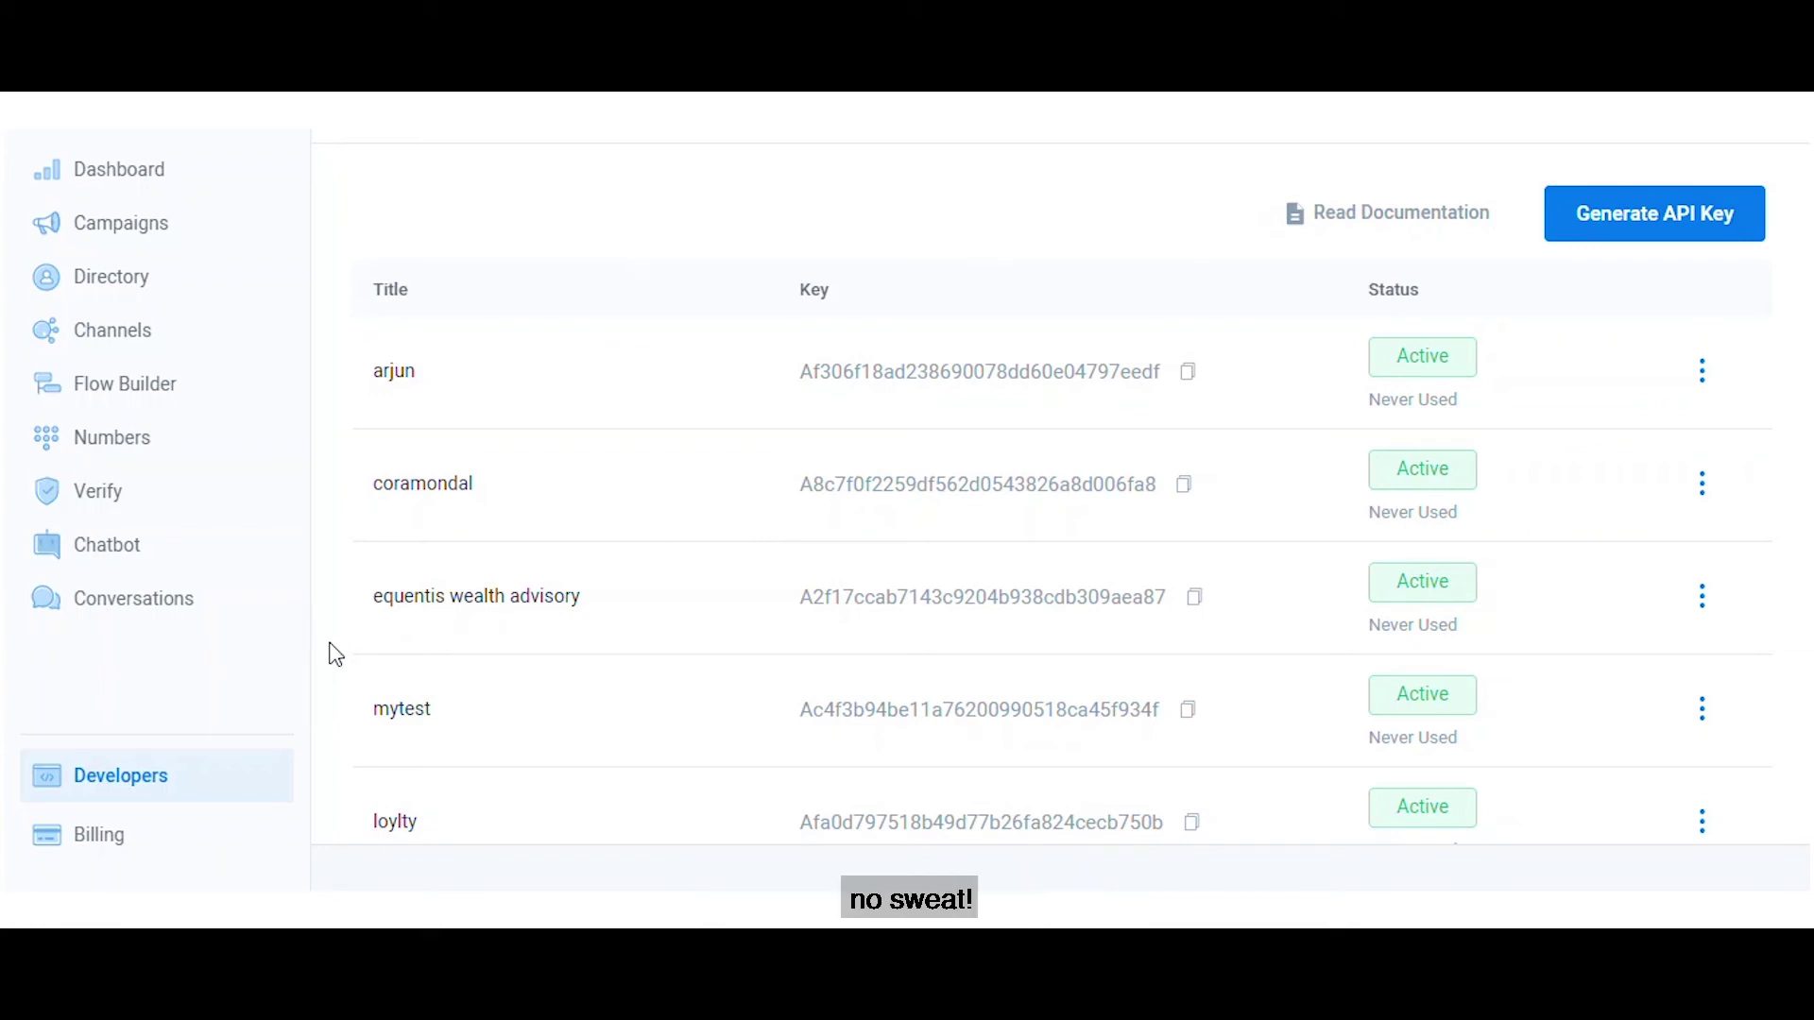
{"action": "scroll", "coordinate": [334, 652], "scroll_direction": "down", "scroll_amount": 4}
{"action": "scroll", "coordinate": [335, 653], "scroll_direction": "down", "scroll_amount": 2}
{"action": "scroll", "coordinate": [335, 653], "scroll_direction": "down", "scroll_amount": 2}
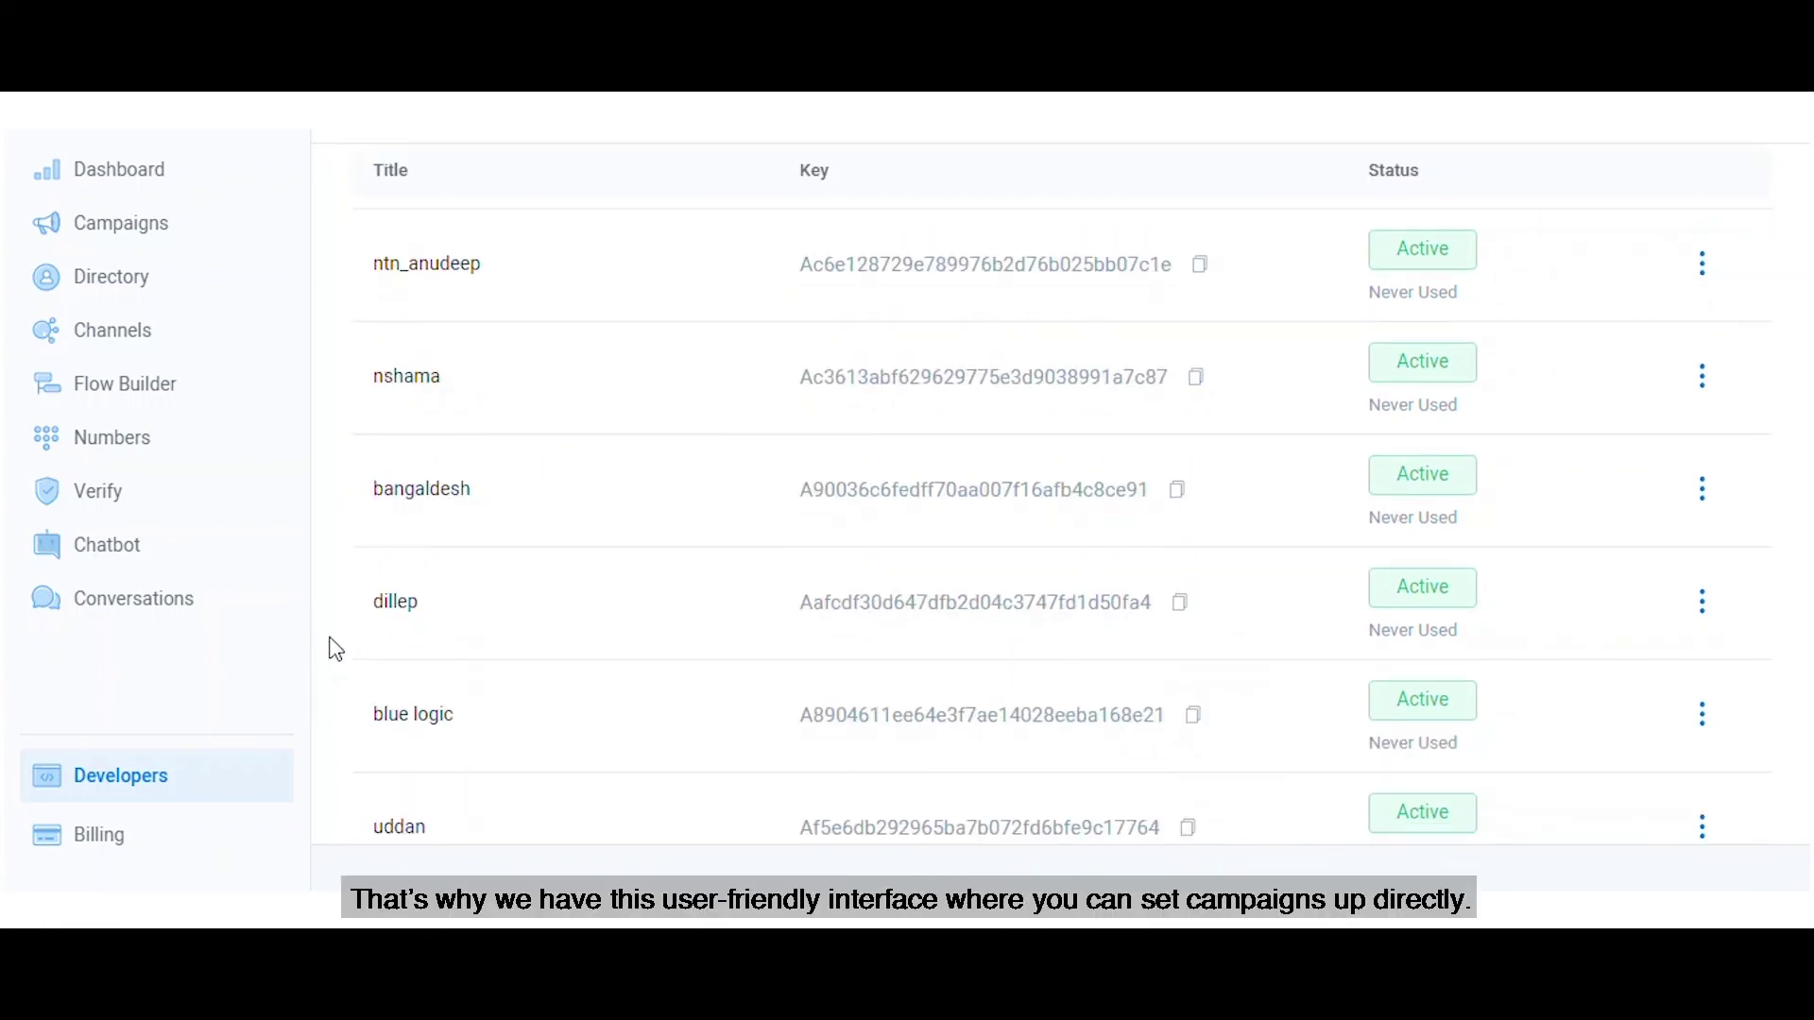
{"action": "scroll", "coordinate": [335, 648], "scroll_direction": "down", "scroll_amount": 2}
{"action": "scroll", "coordinate": [334, 648], "scroll_direction": "down", "scroll_amount": 2}
{"action": "scroll", "coordinate": [334, 649], "scroll_direction": "down", "scroll_amount": 1}
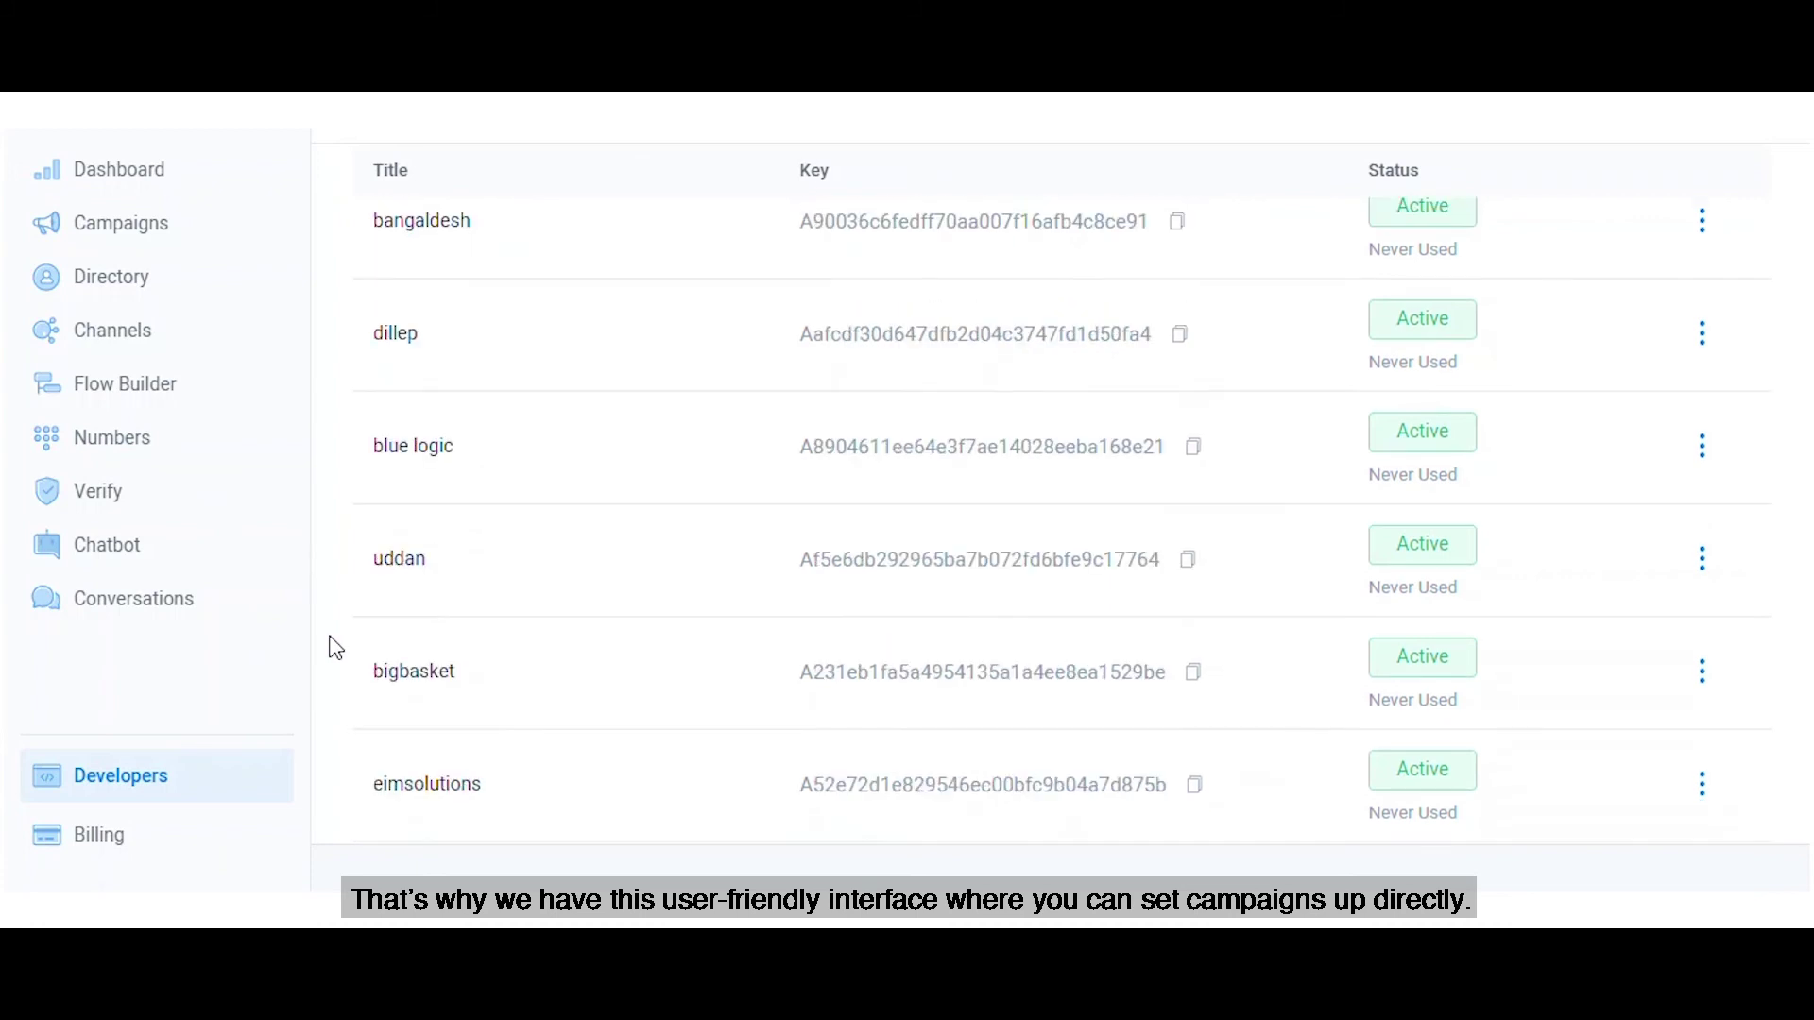
{"action": "scroll", "coordinate": [334, 648], "scroll_direction": "up", "scroll_amount": 3}
{"action": "scroll", "coordinate": [334, 648], "scroll_direction": "up", "scroll_amount": 1}
{"action": "scroll", "coordinate": [335, 648], "scroll_direction": "up", "scroll_amount": 1}
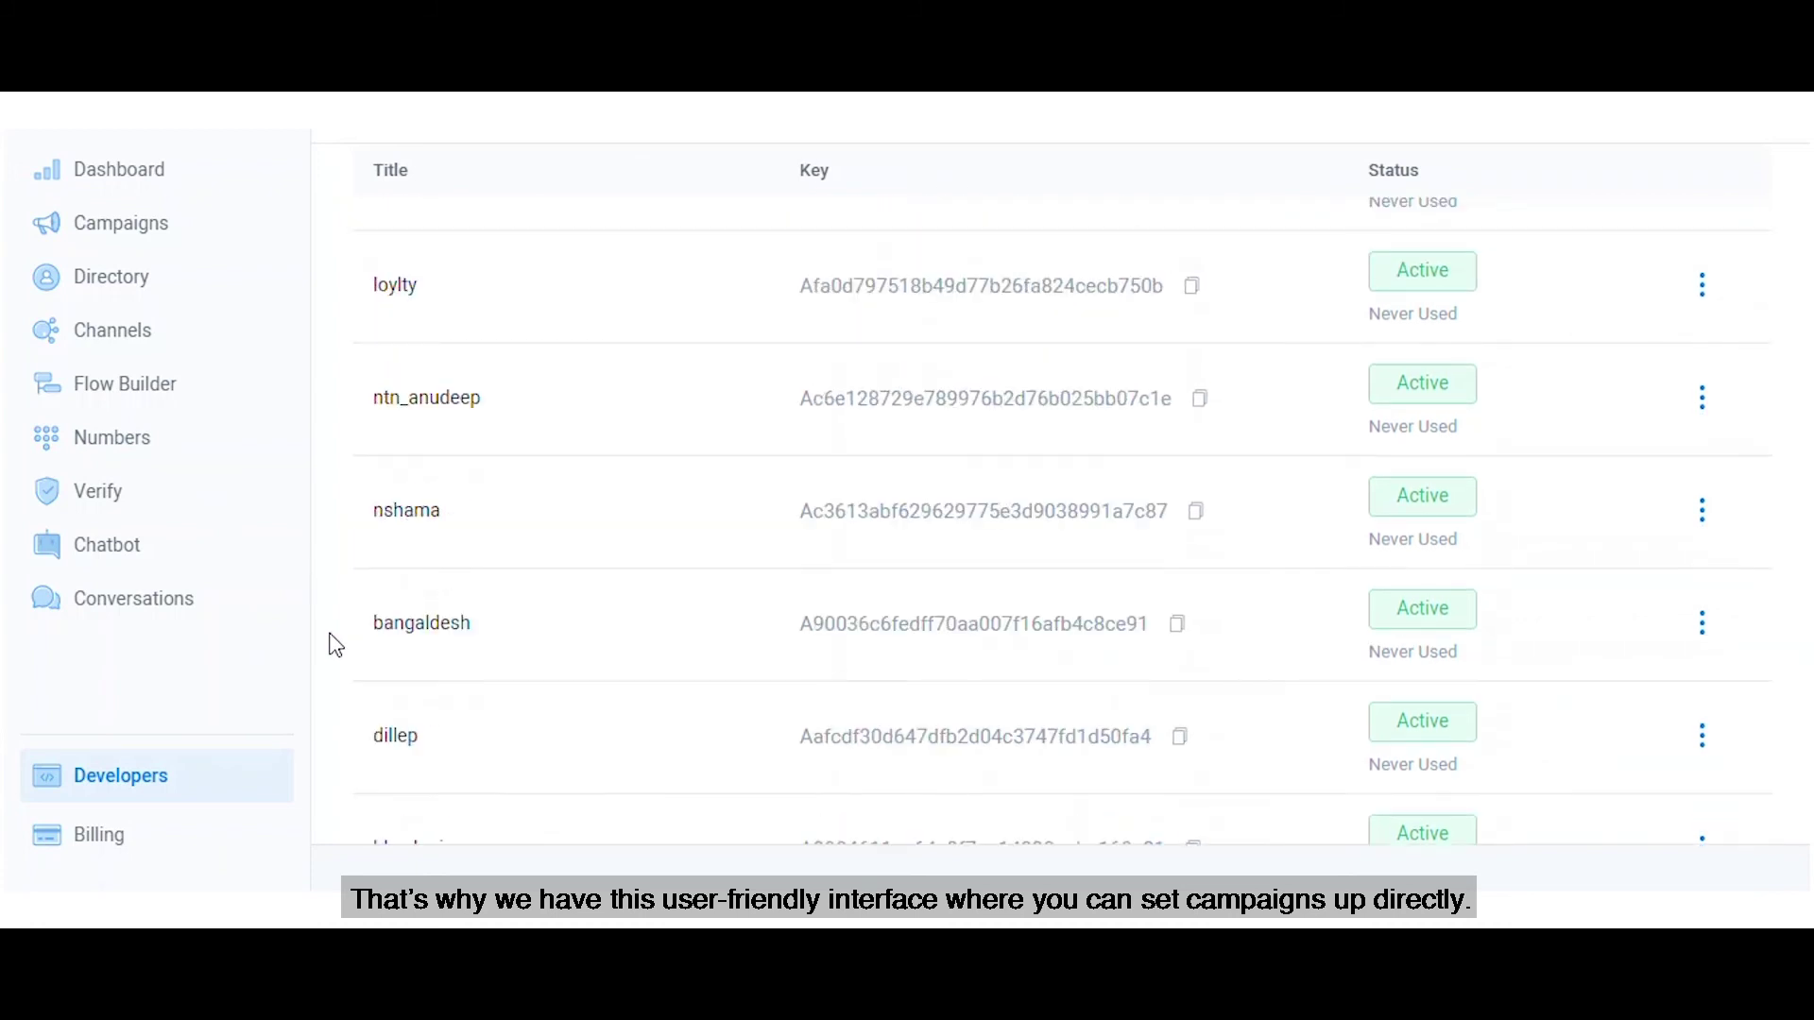
{"action": "scroll", "coordinate": [334, 644], "scroll_direction": "up", "scroll_amount": 3}
{"action": "scroll", "coordinate": [334, 632], "scroll_direction": "up", "scroll_amount": 2}
{"action": "scroll", "coordinate": [334, 623], "scroll_direction": "up", "scroll_amount": 2}
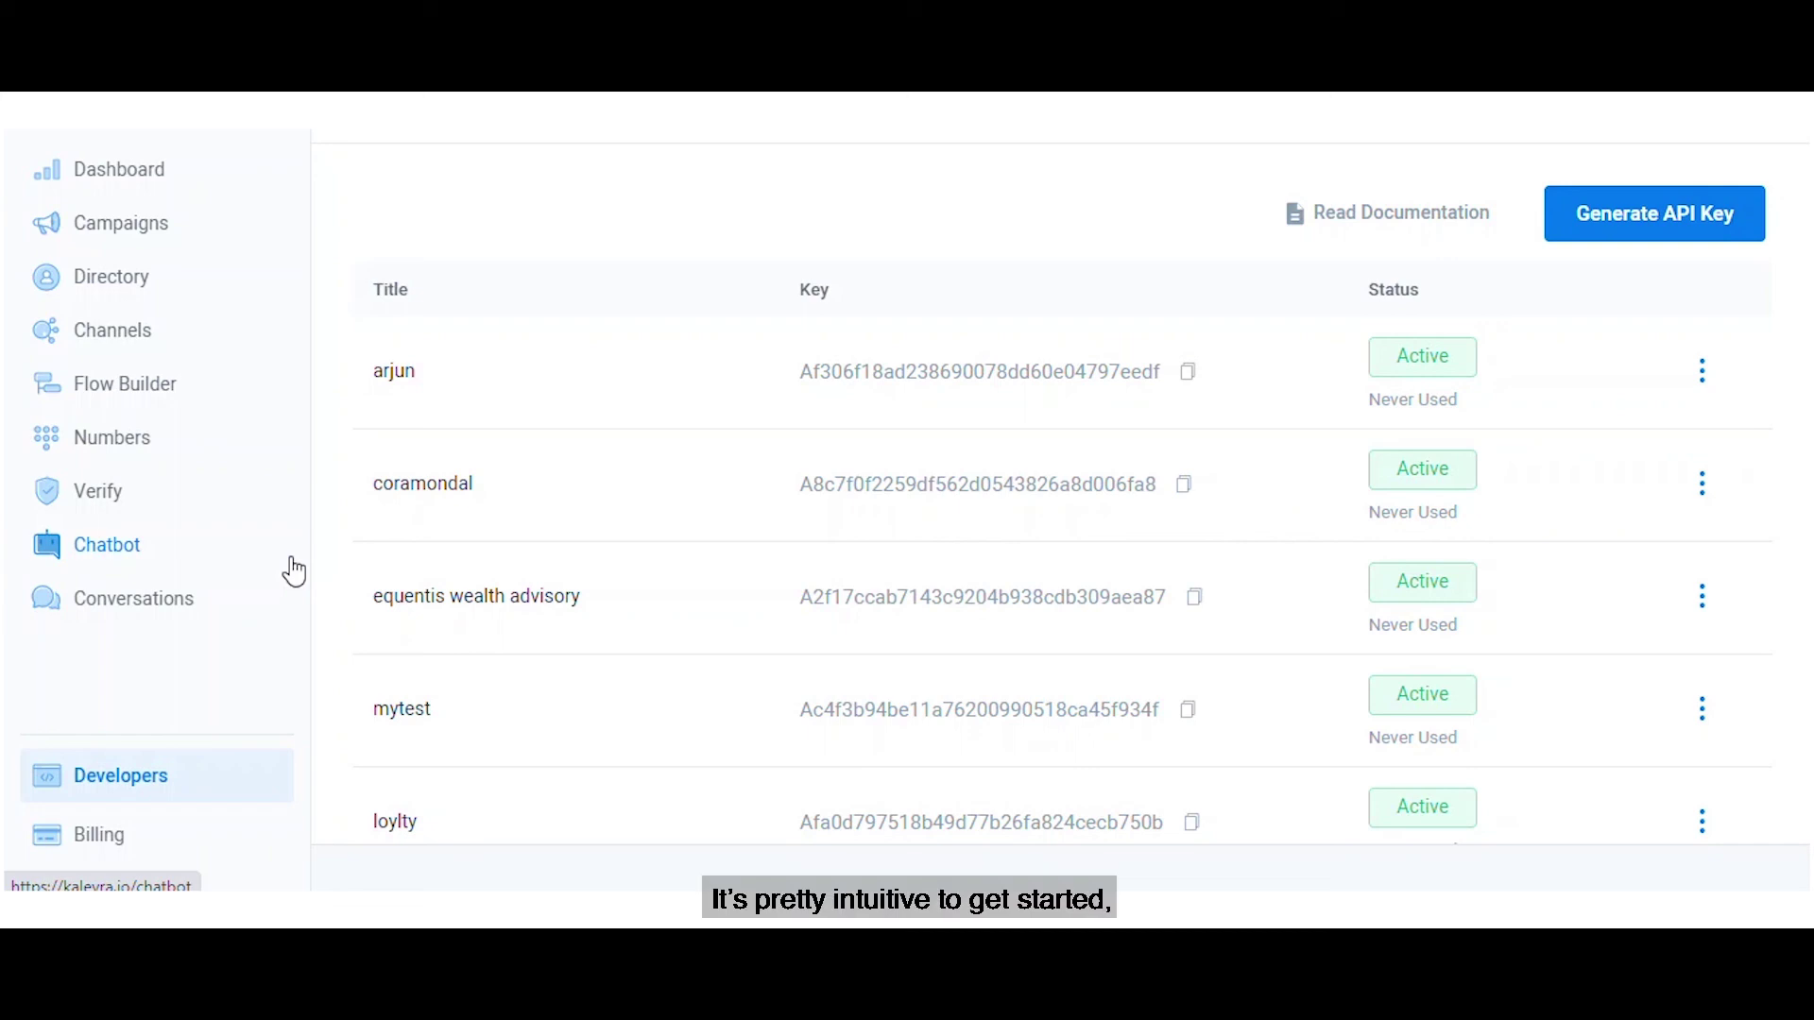
- Open the Campaigns section from the sidebar and pick the SMS campaign type
{"action": "left_click", "coordinate": [156, 227]}
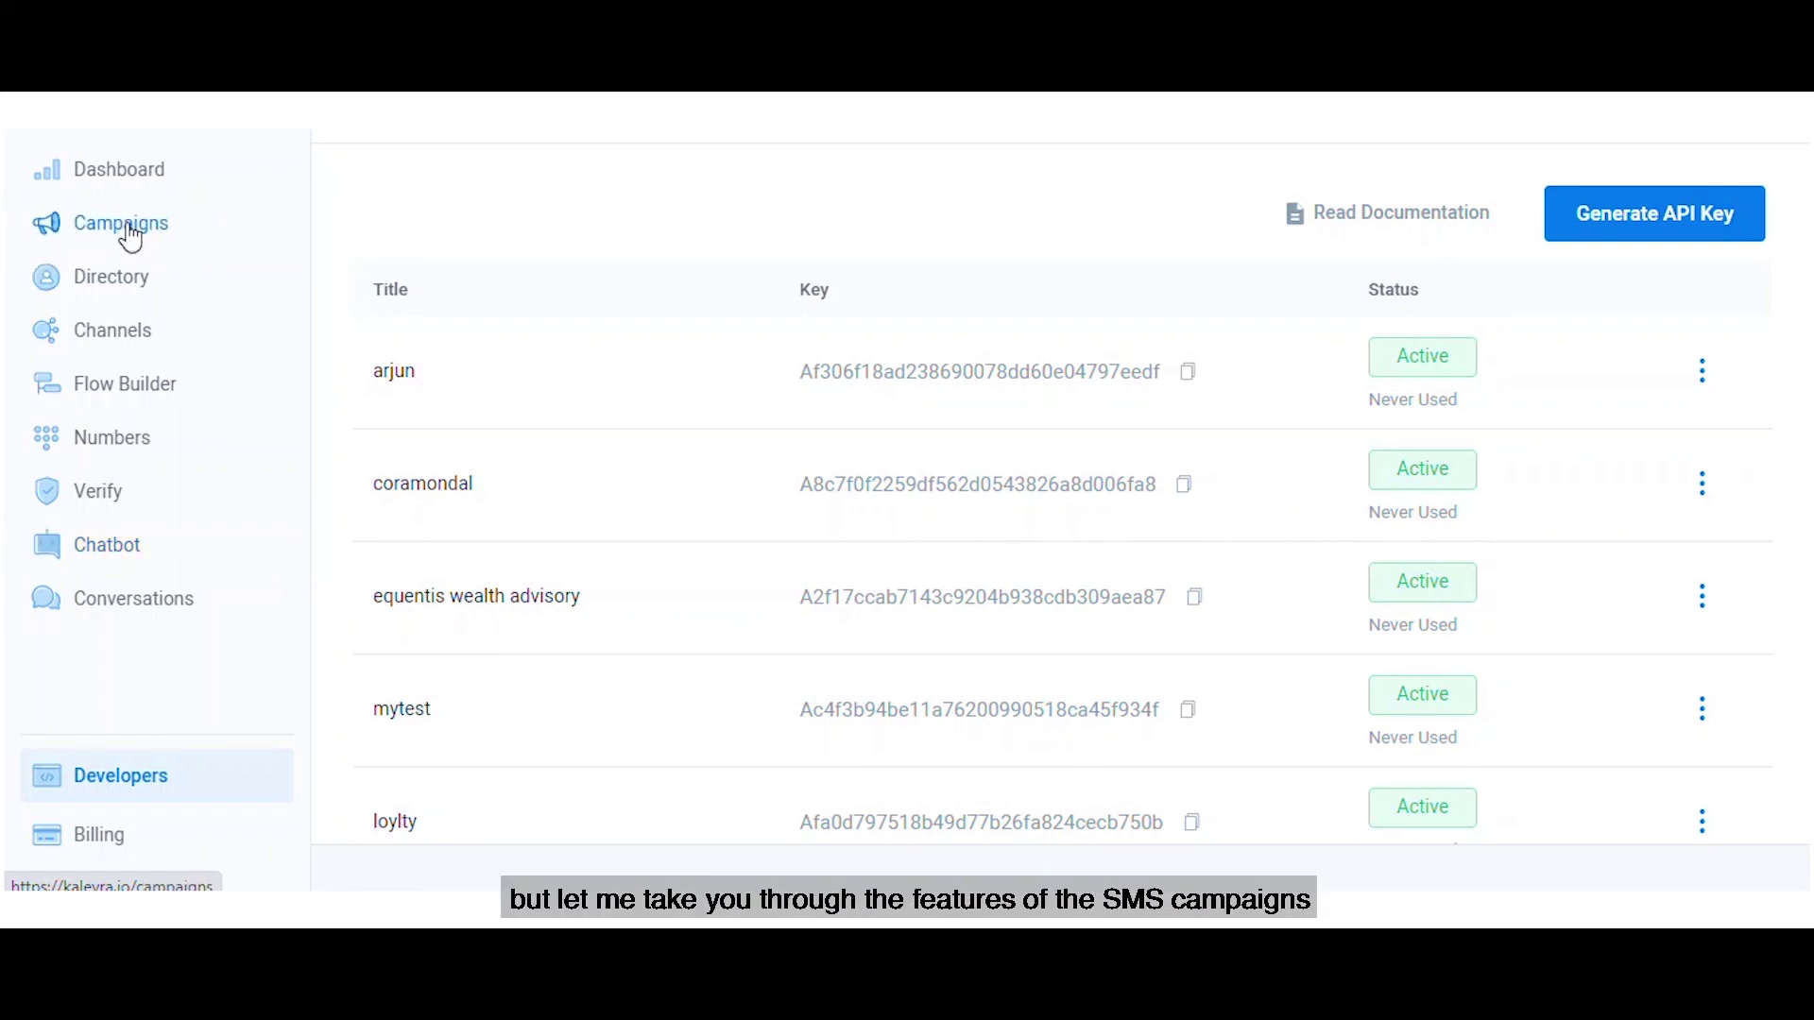
{"action": "left_click", "coordinate": [958, 620]}
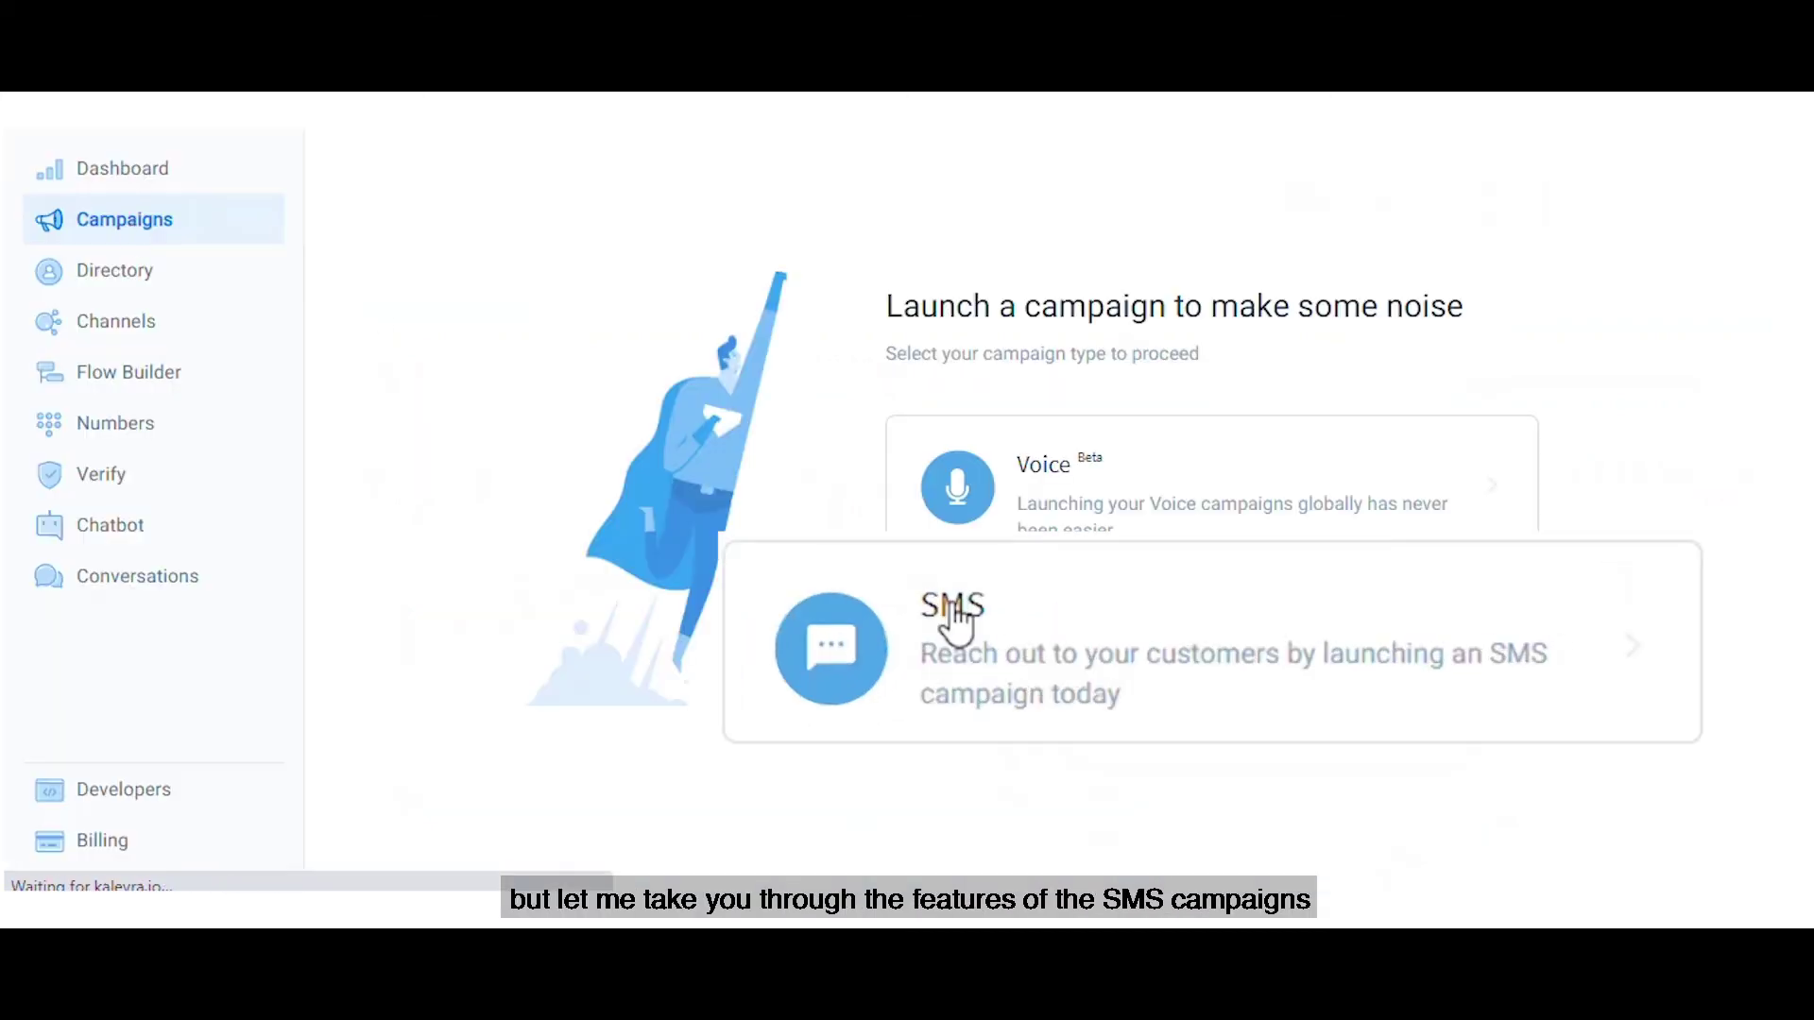